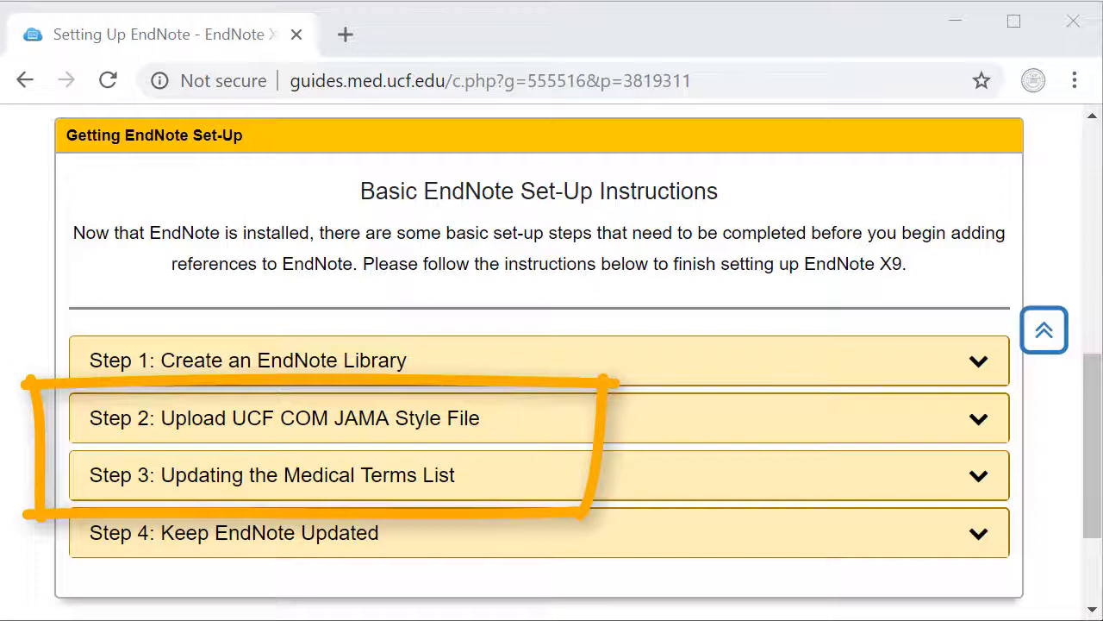
Minimize the UCF library guide in Chrome to reveal the EndNote X9 library
click(963, 24)
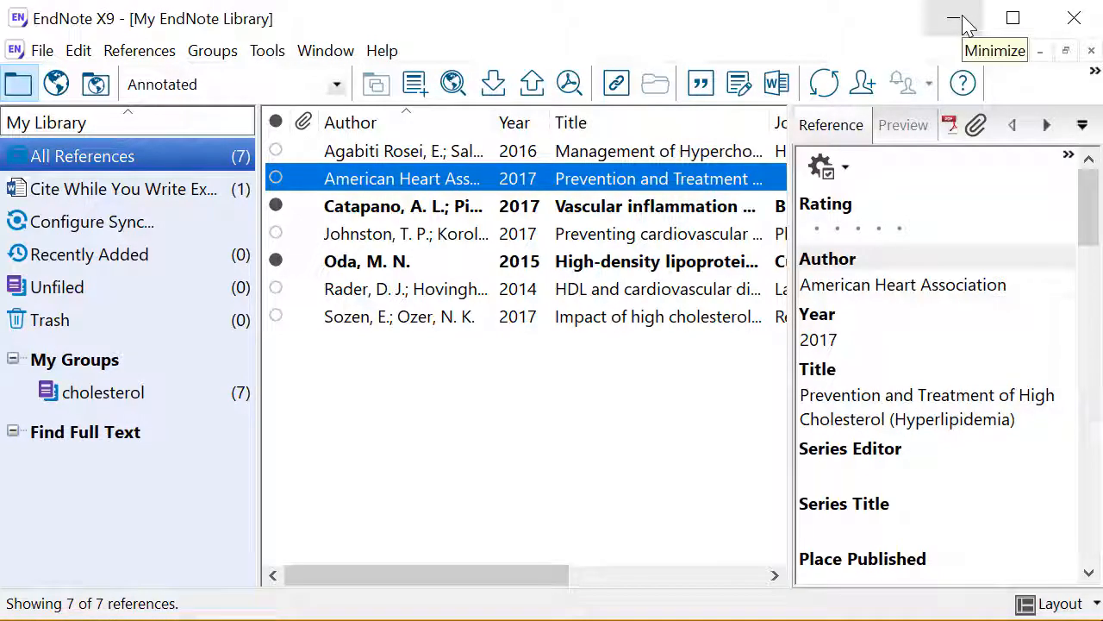
Minimize EndNote X9 to bring the Cite While You Write Example document forward
click(963, 25)
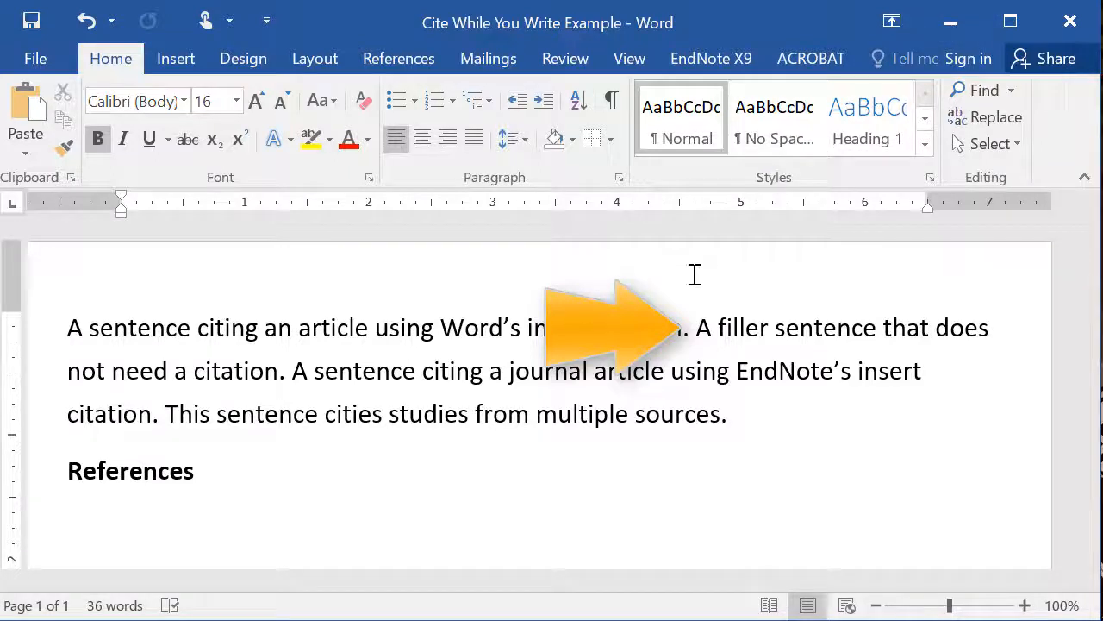
Search EndNote for 'rader' and insert the Rader and Hovingh 2014 citation after sentence one
click(691, 331)
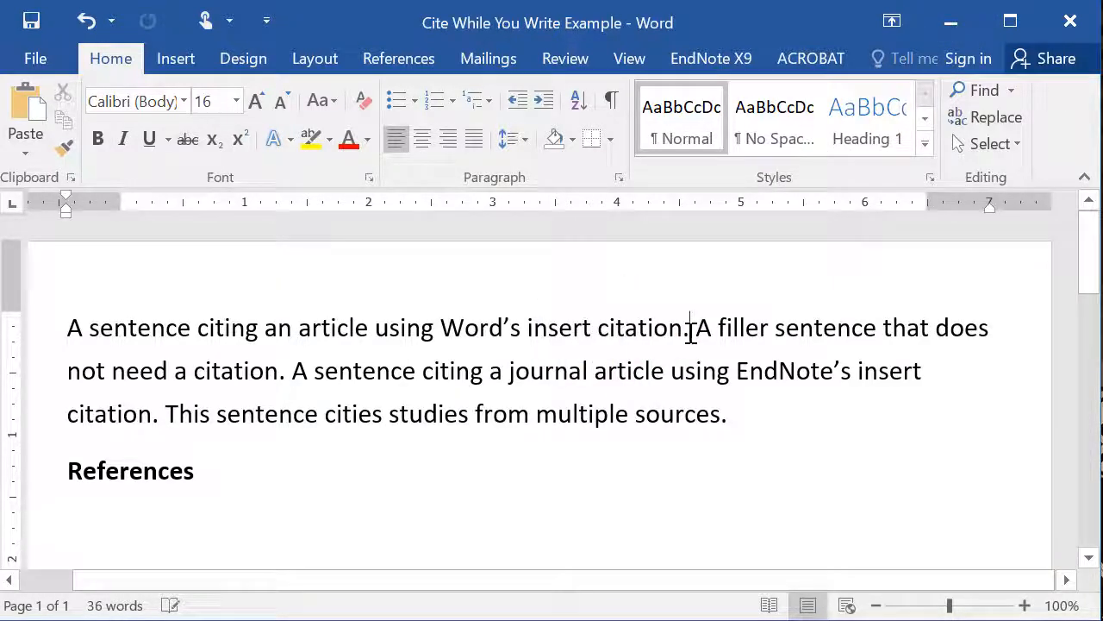
click(716, 64)
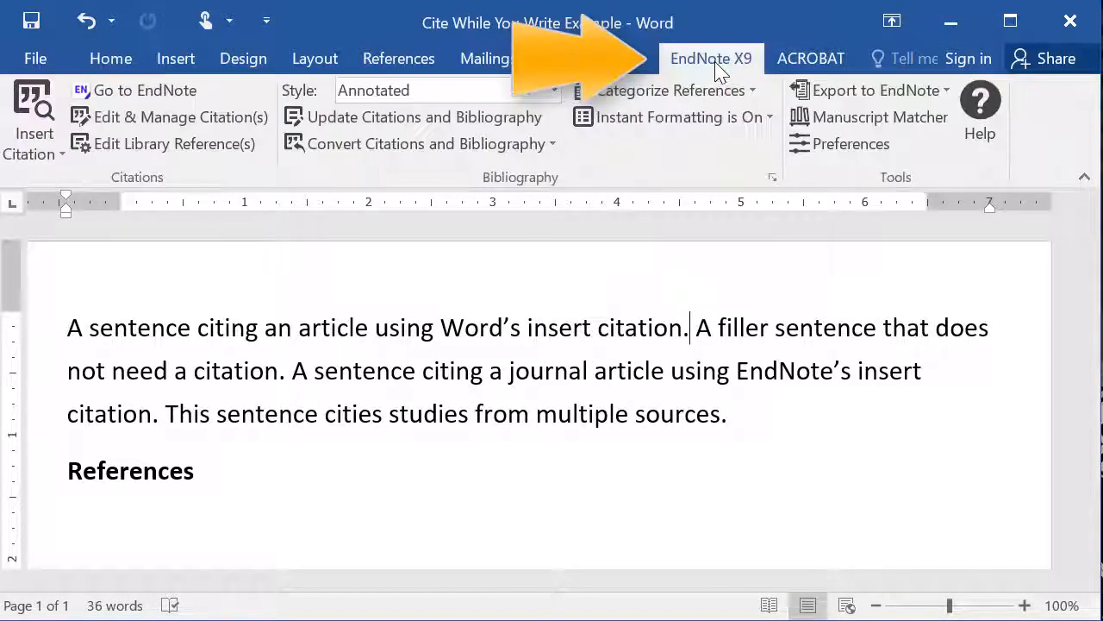
click(32, 116)
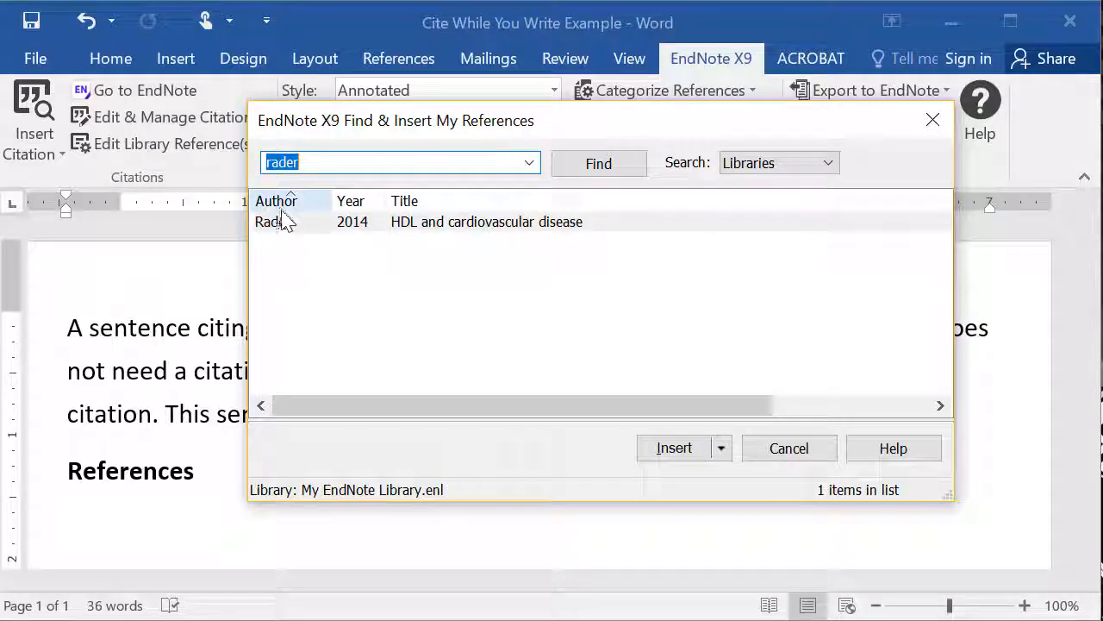
click(290, 226)
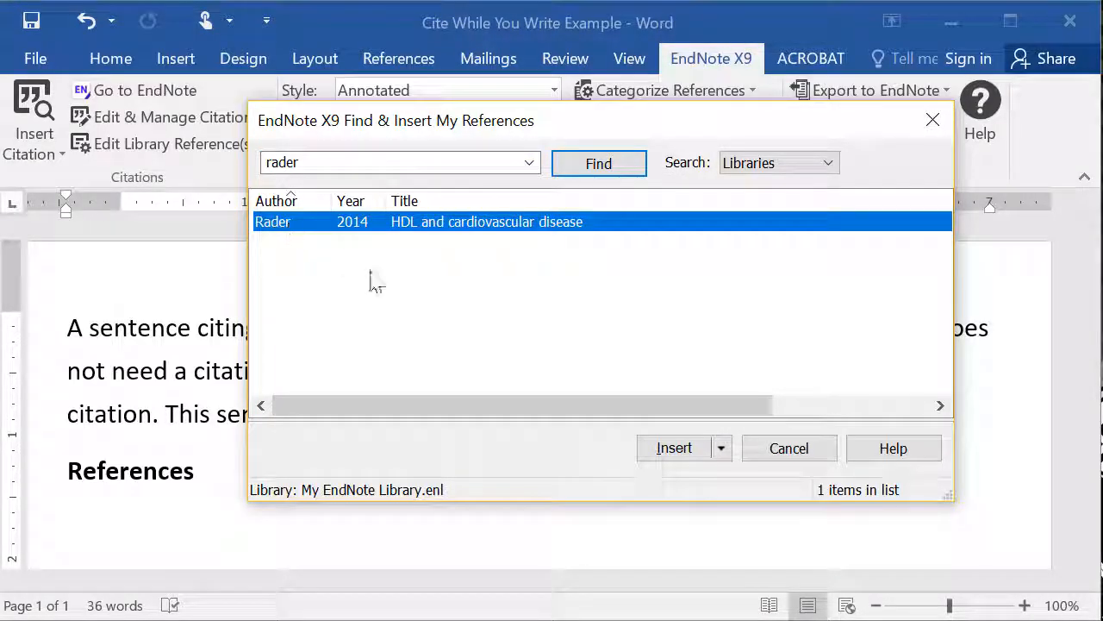
click(674, 449)
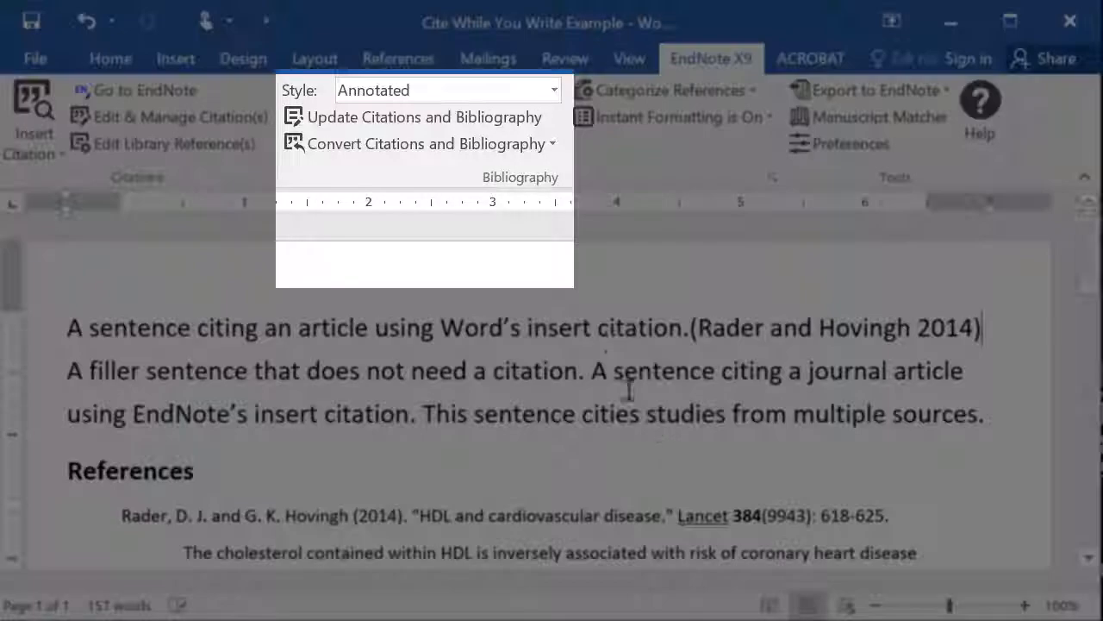
Switch the citation style to JAMA_-_UCF_COM and place the cursor after the third sentence
click(556, 93)
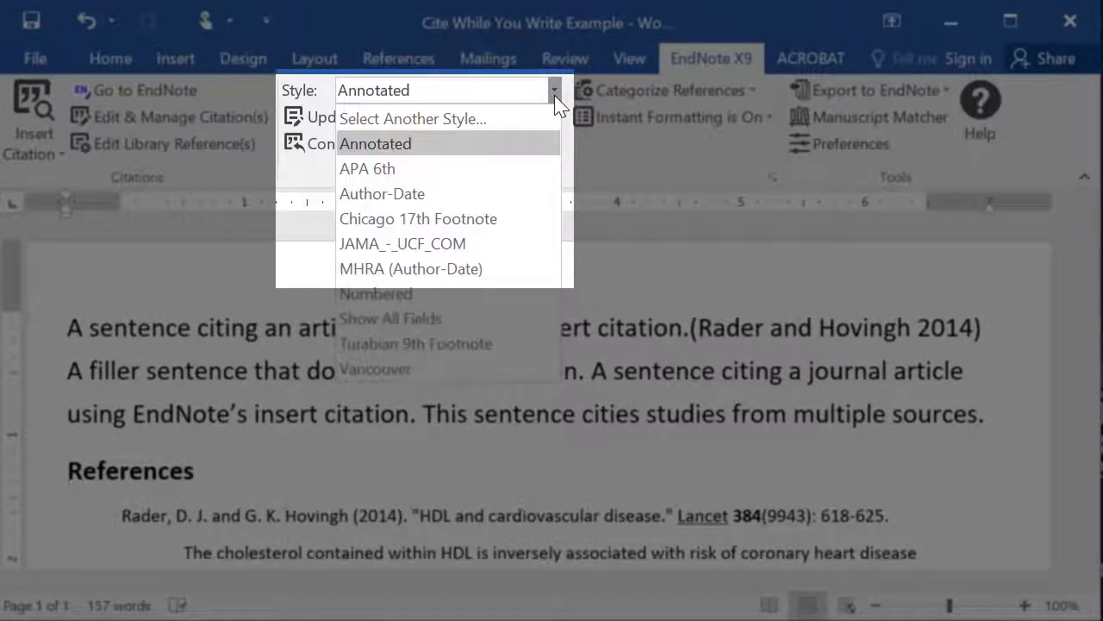
click(466, 248)
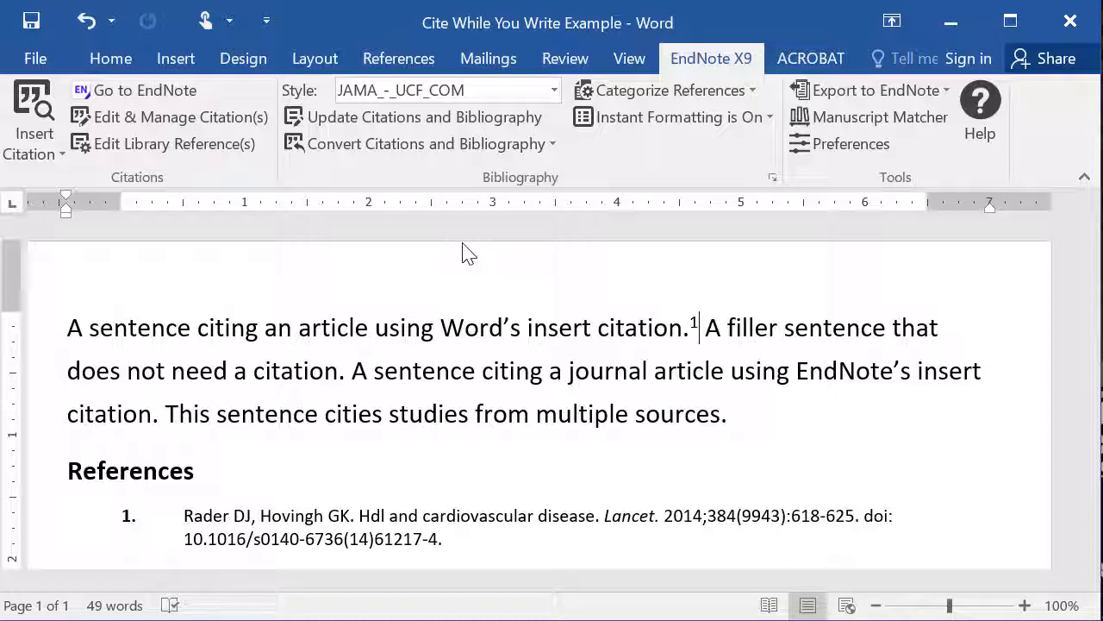
click(160, 417)
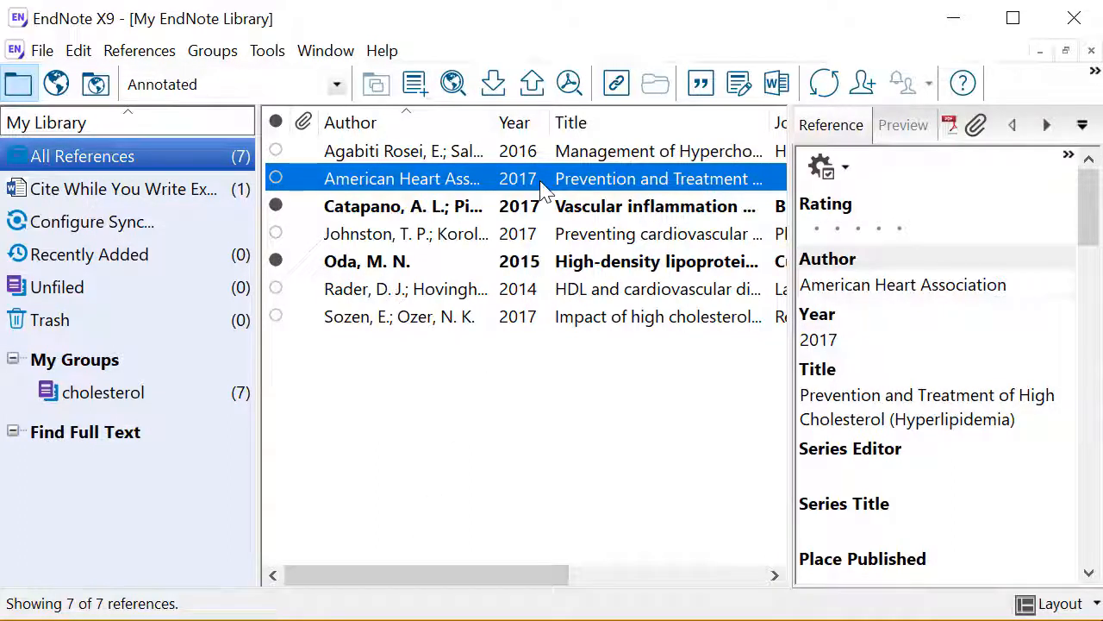
Cite the American Heart Association 2017 reference as superscript 2, then position after the last sentence
click(700, 84)
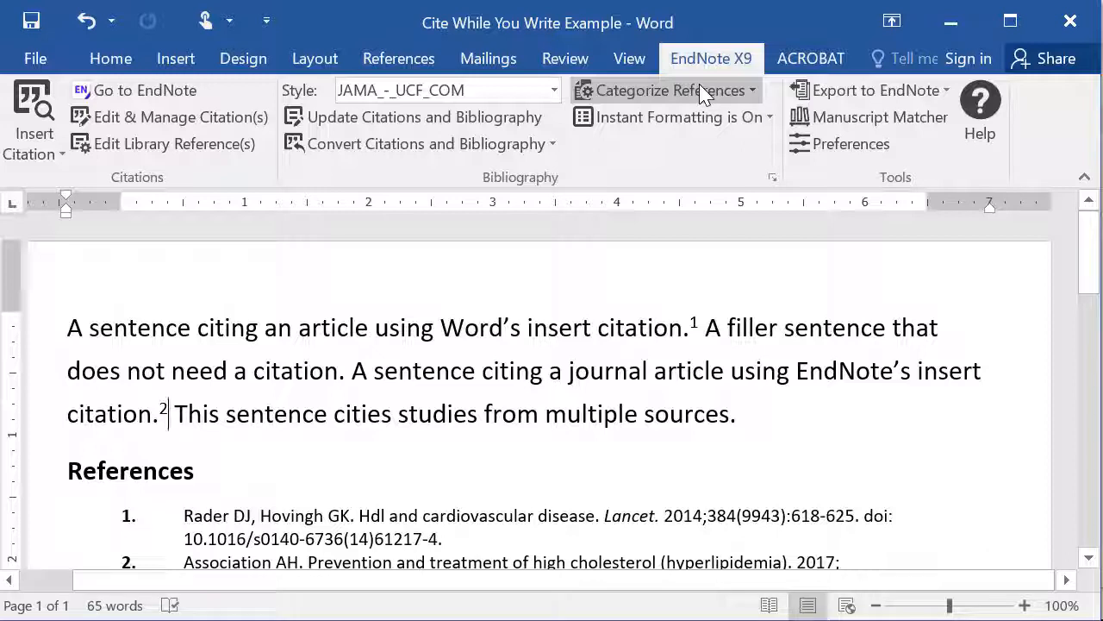
click(739, 418)
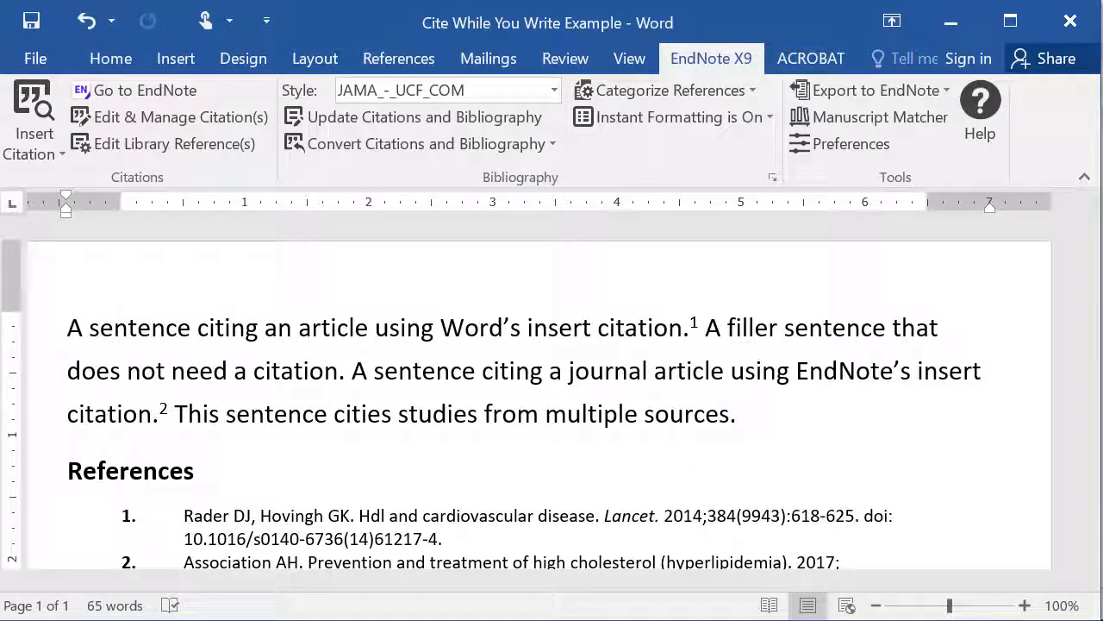
click(345, 594)
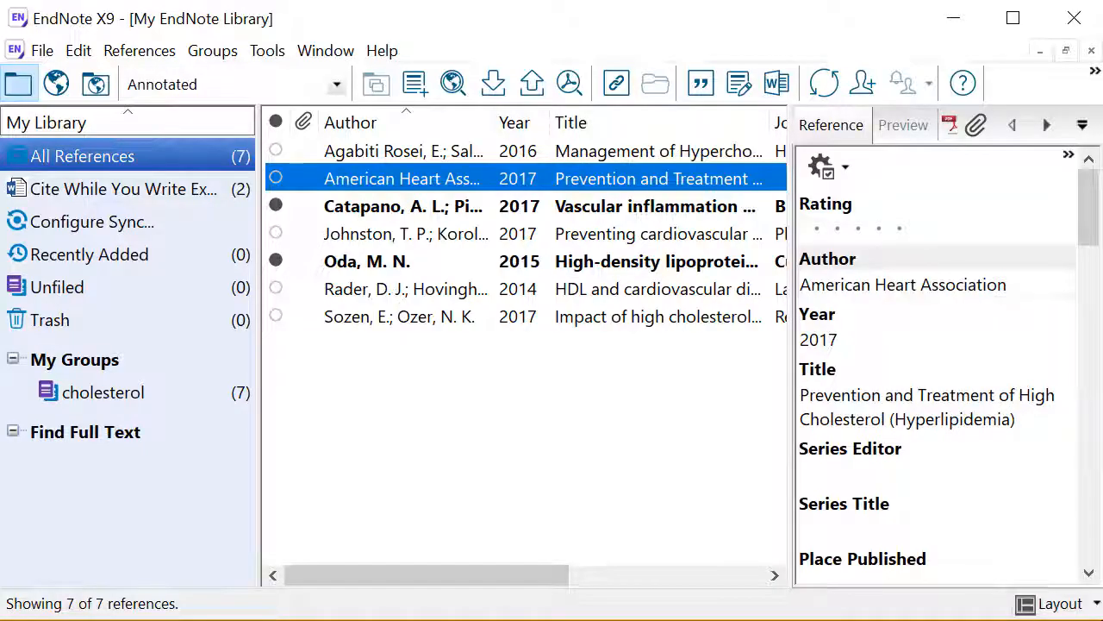
Cite the Catapano, Johnston and Oda references together as superscript 3-5
click(605, 208)
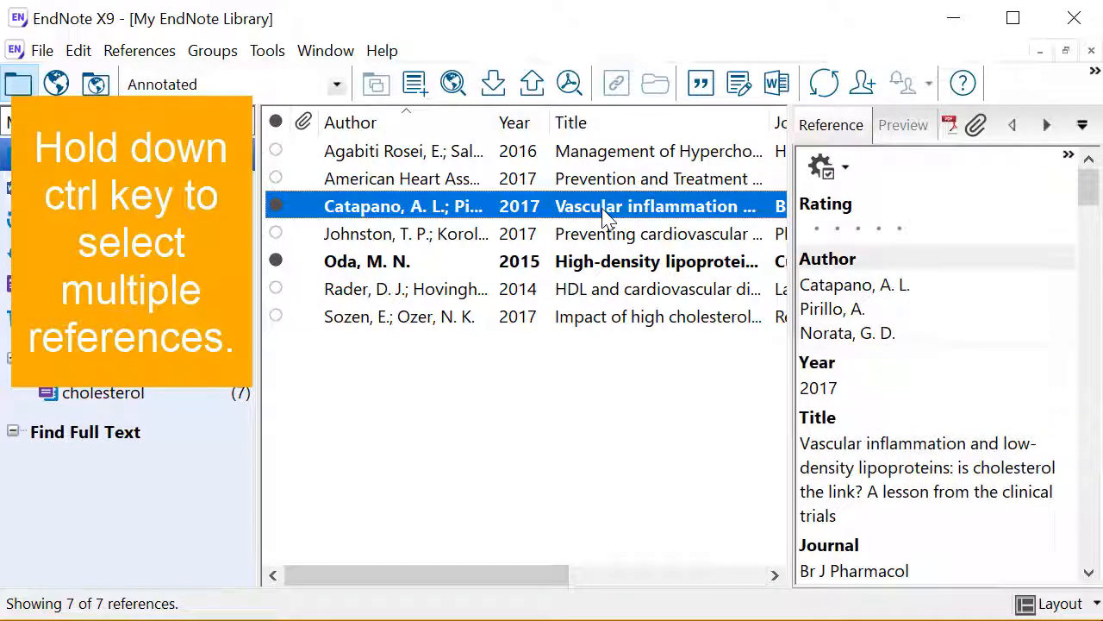
ctrl+click(603, 237)
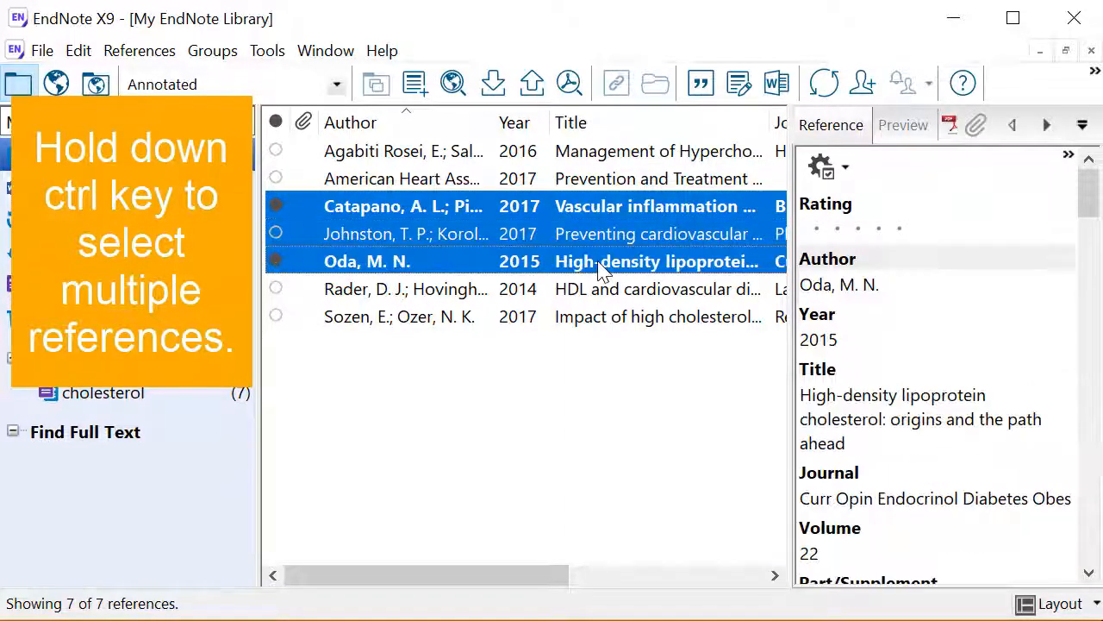
ctrl+click(603, 264)
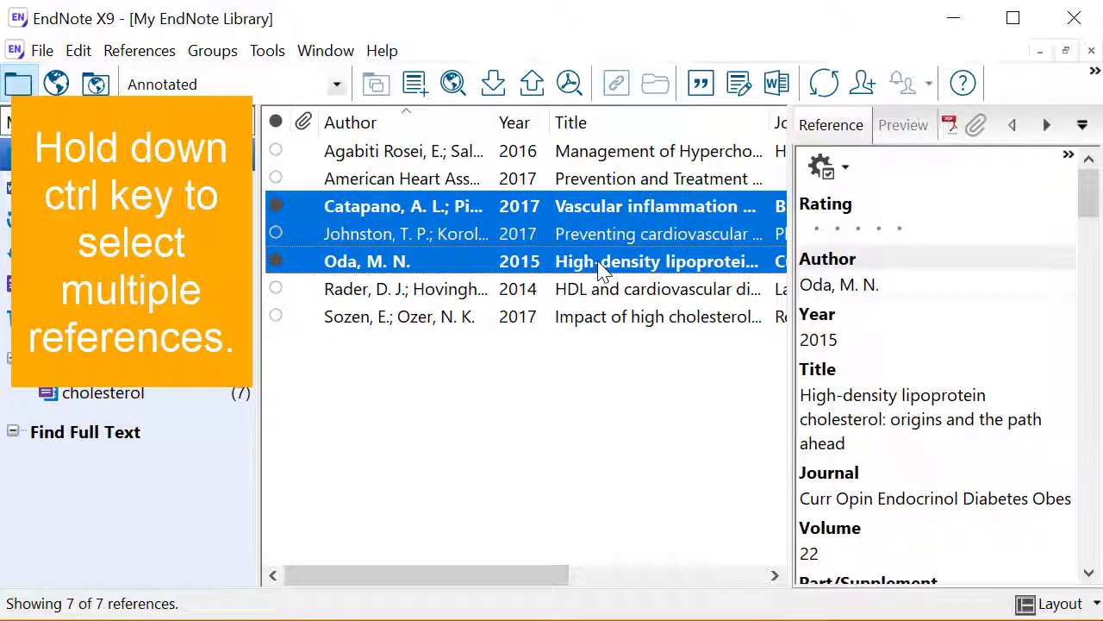
click(700, 84)
Move the journal-article sentence to the start of the paragraph
drag(164, 409, 357, 379)
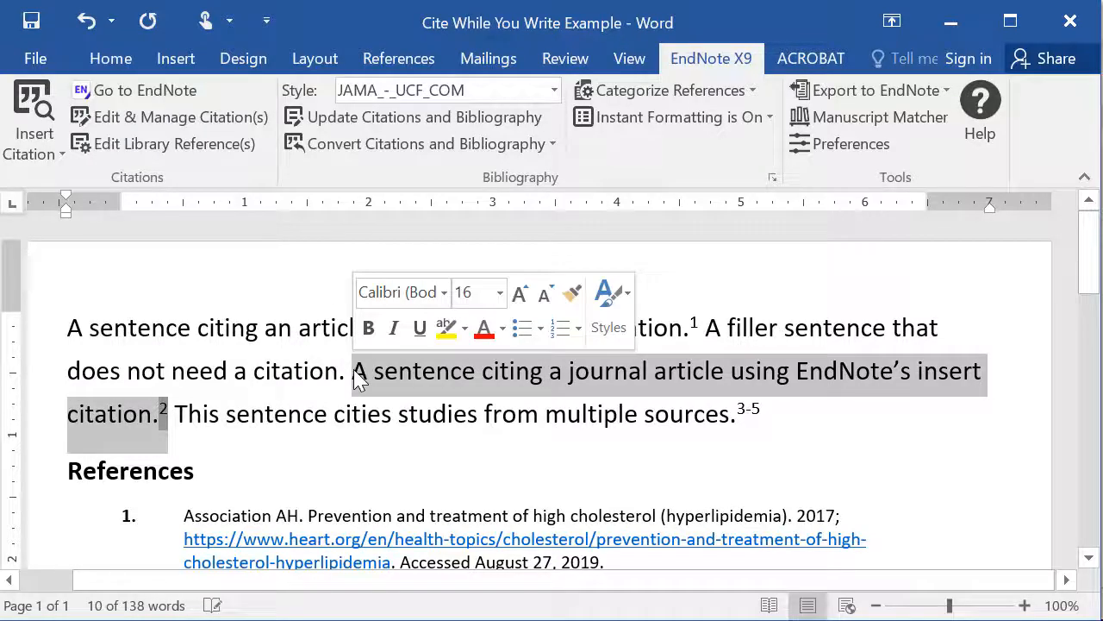
key(Delete)
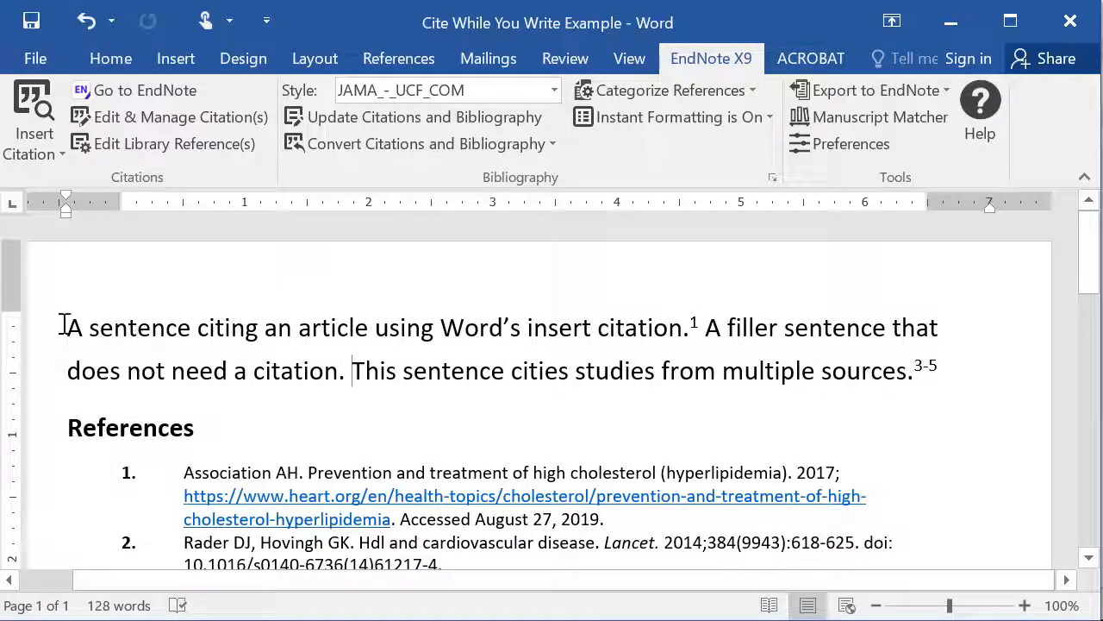
click(65, 325)
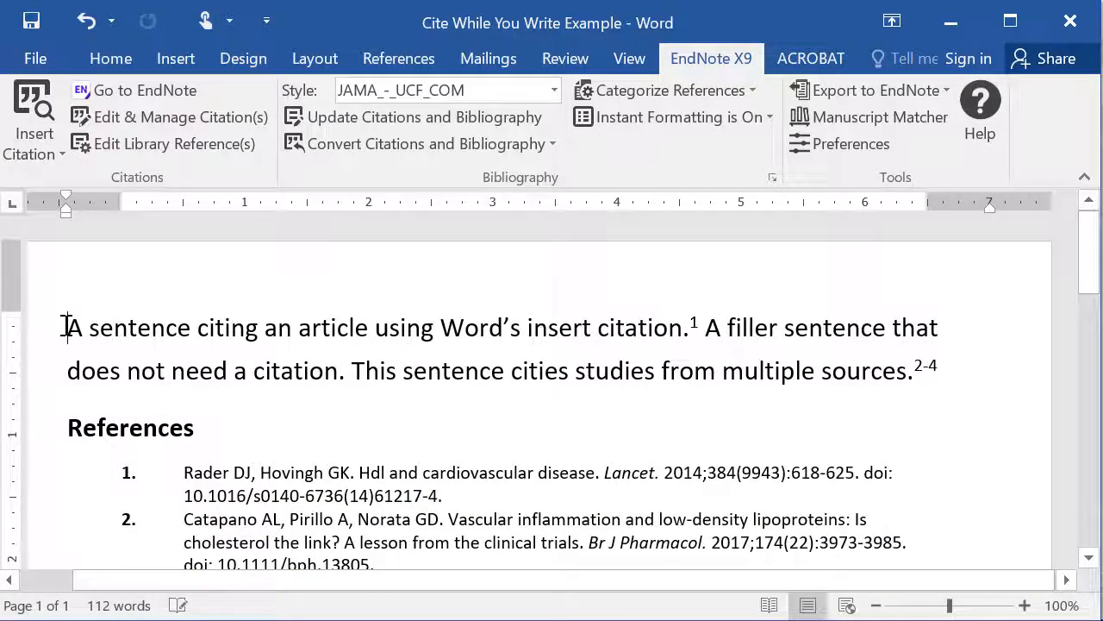
key(ctrl+z)
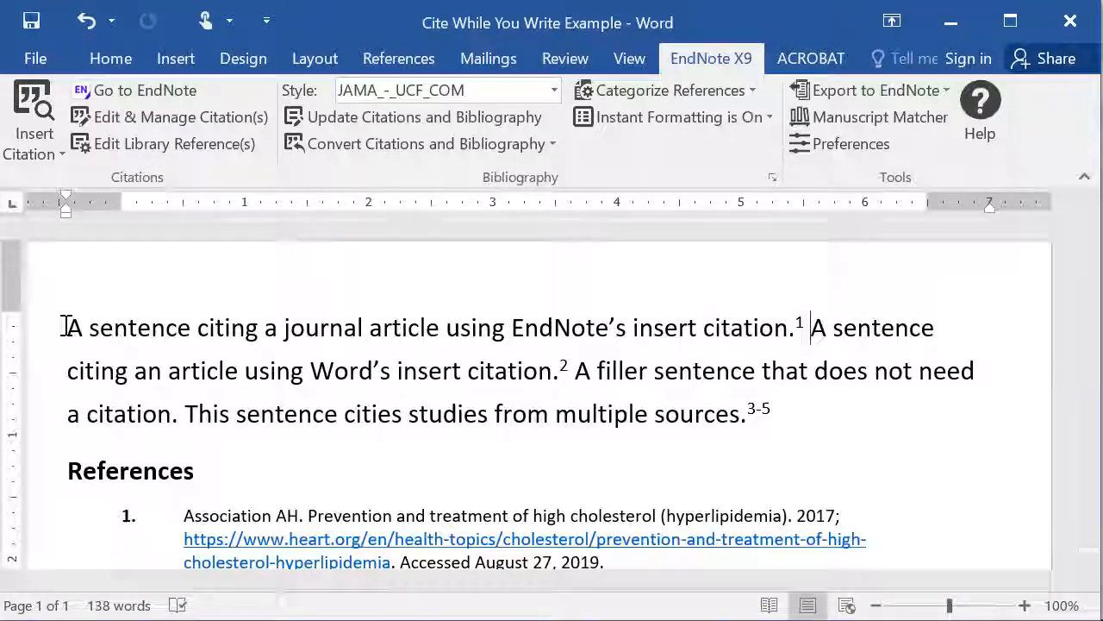
Scroll to the References list and click inside it, showing entry 1 as Association AH
scroll(1076, 352, down, 3)
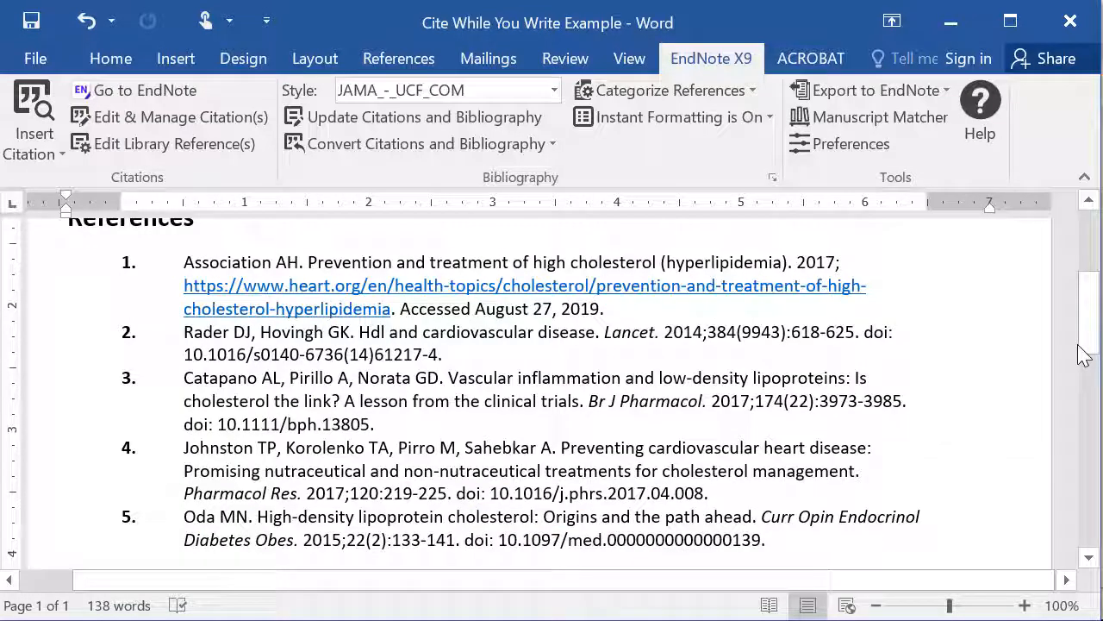
click(743, 420)
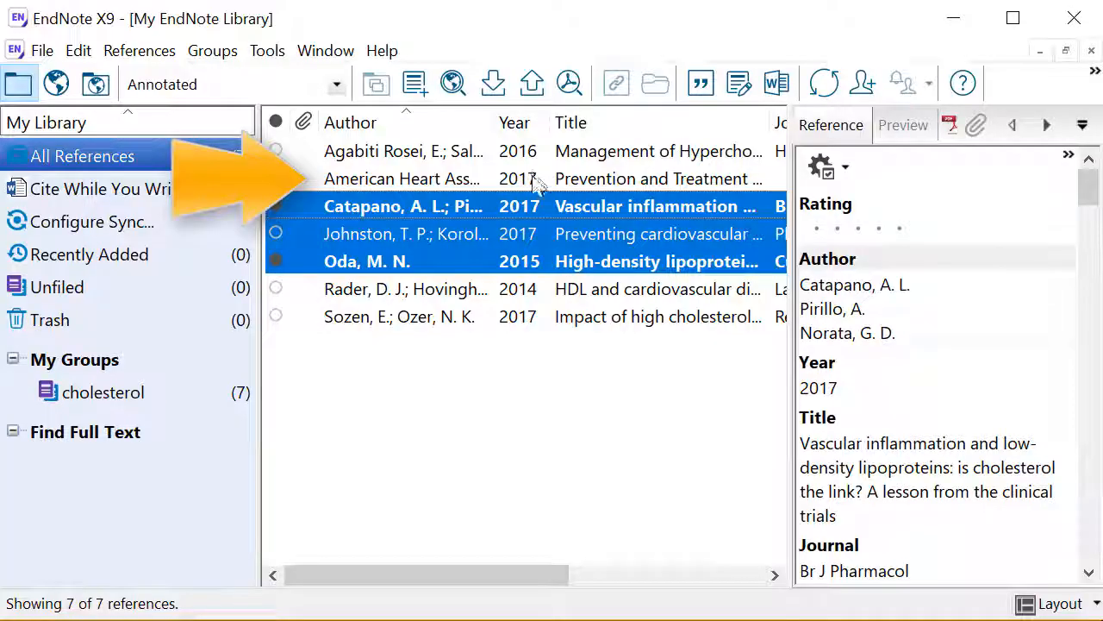
Add a trailing comma to the American Heart Association author, save the reference, and return to Word
double_click(535, 181)
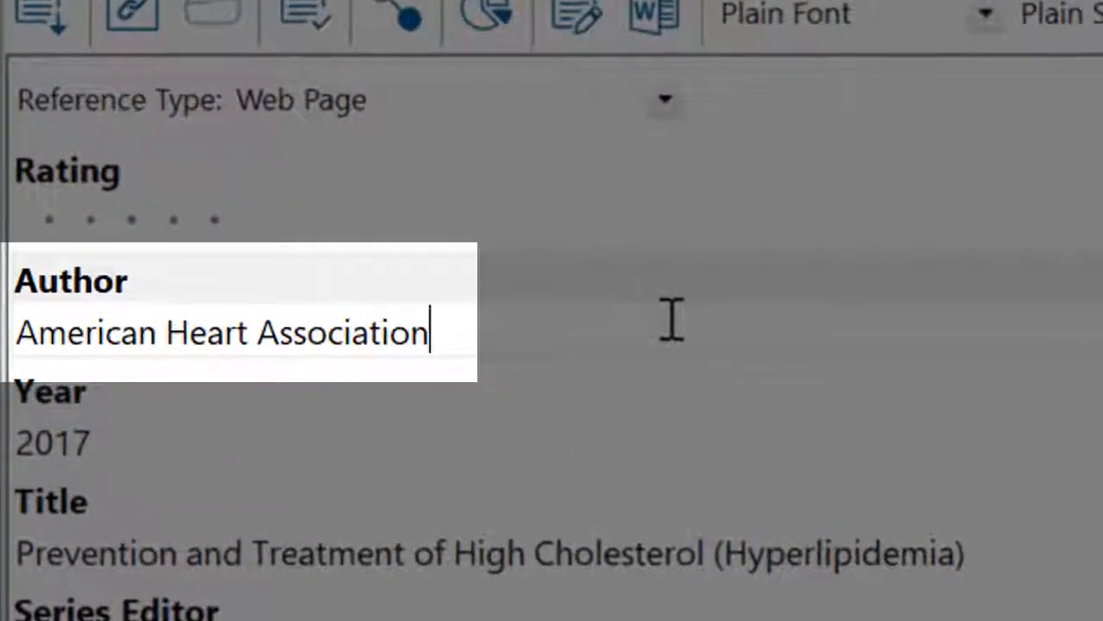
text(,)
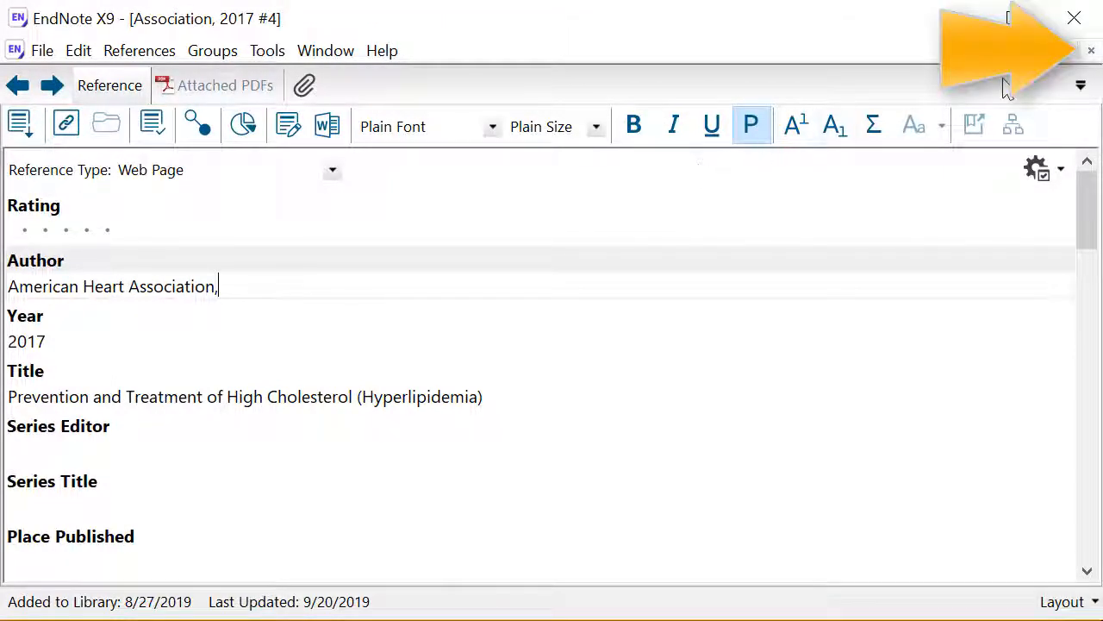
click(1091, 50)
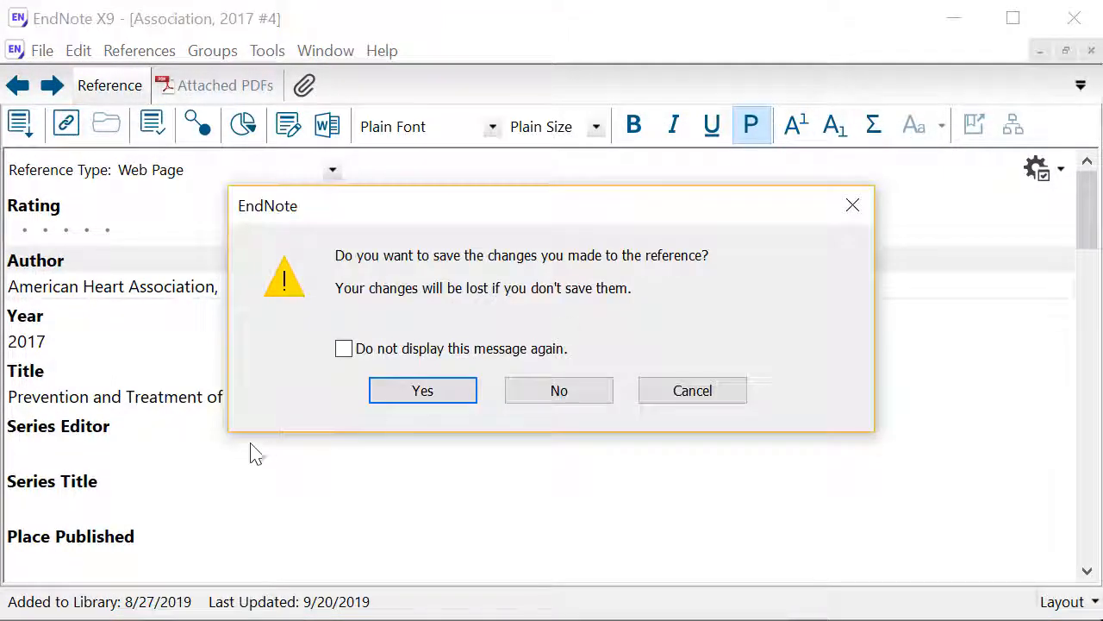
click(405, 412)
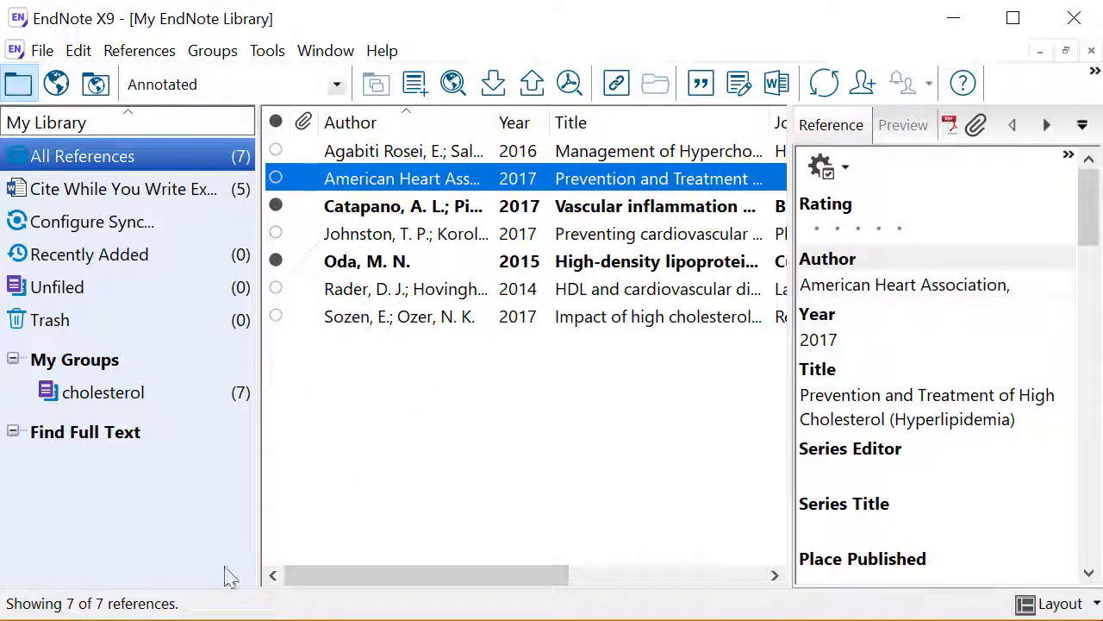
key(alt+Tab)
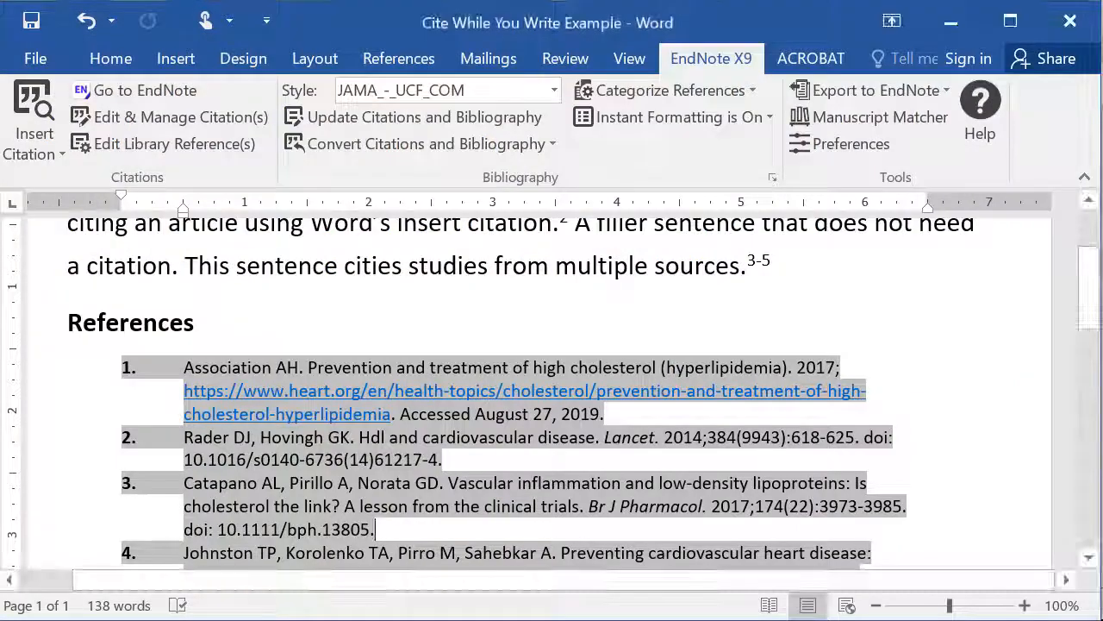
Update citations and bibliography so reference 1 reads American Heart Association
click(434, 124)
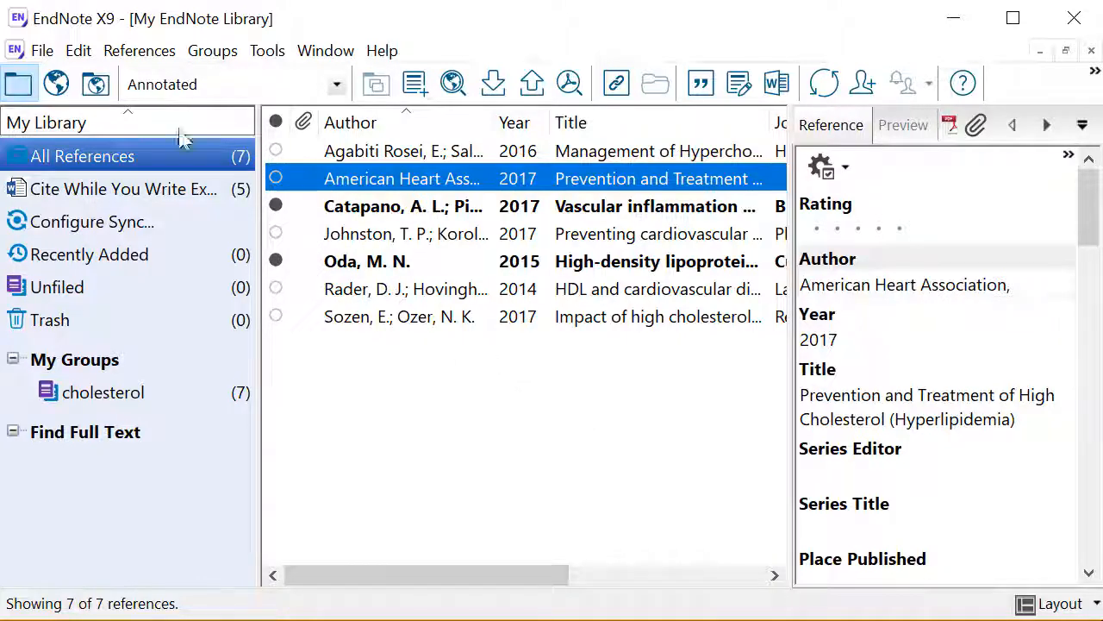
Add HDL to the Change Case protected terms in EndNote Preferences, confirm, and return to Word
click(84, 53)
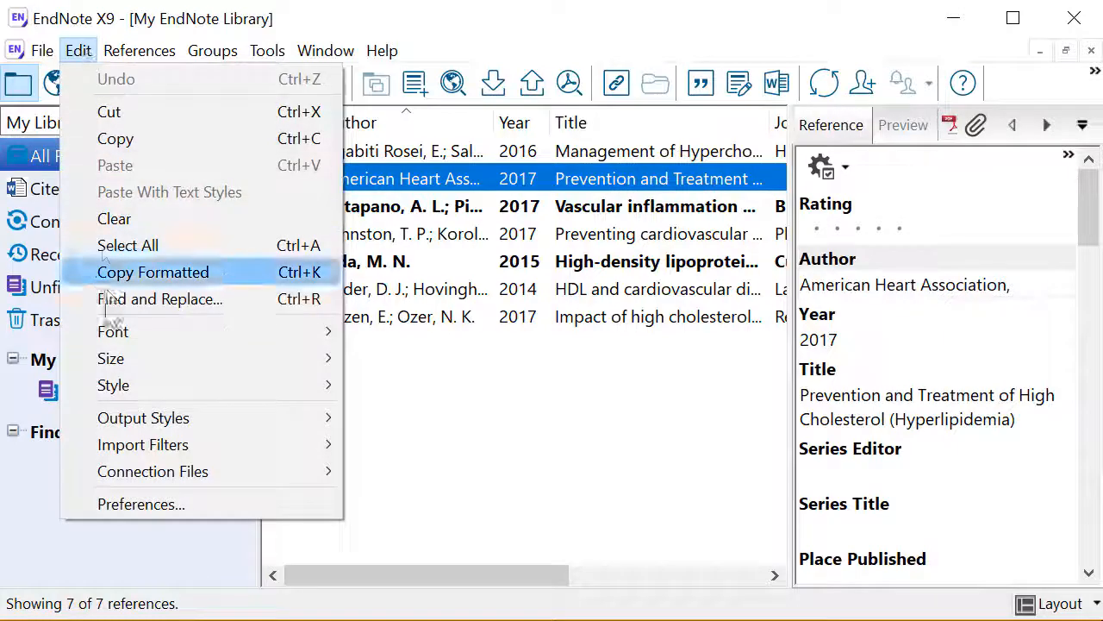
click(140, 505)
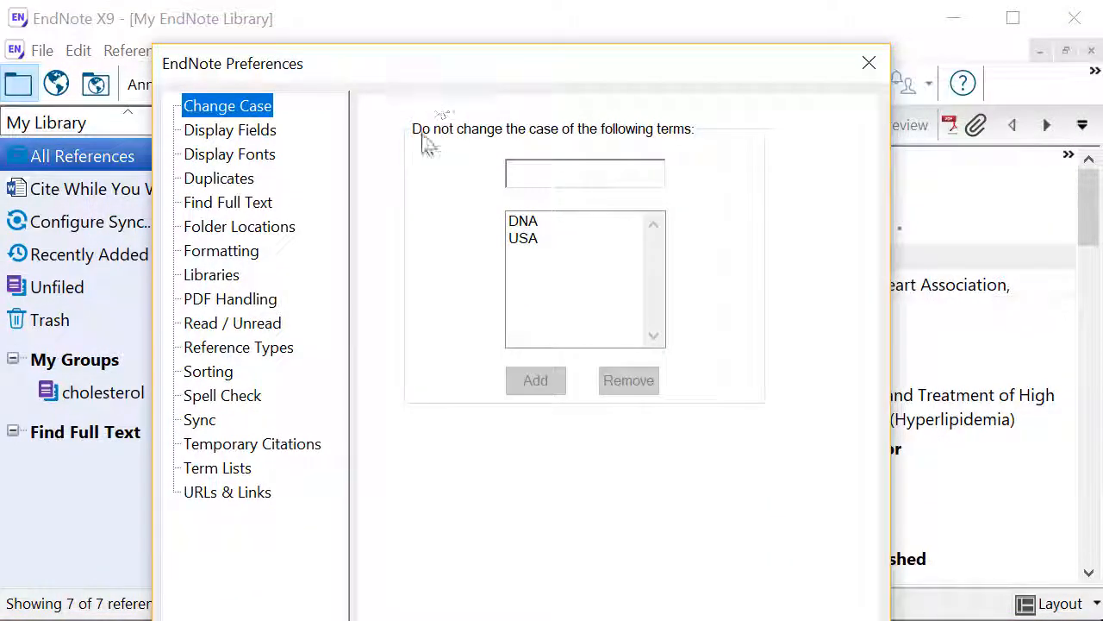
click(518, 170)
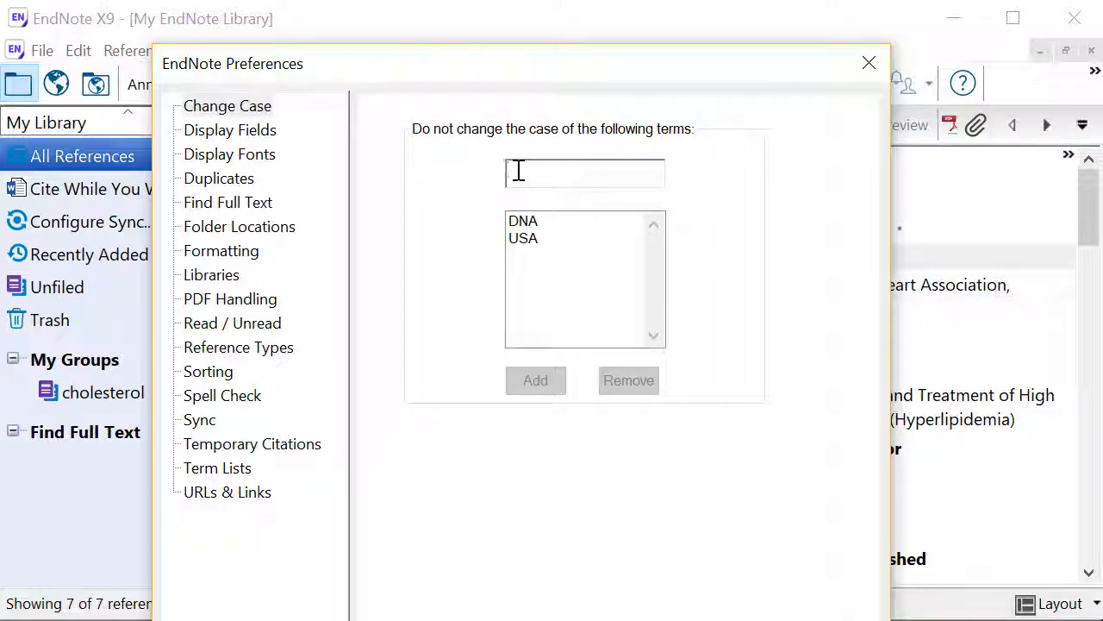
text(HDL)
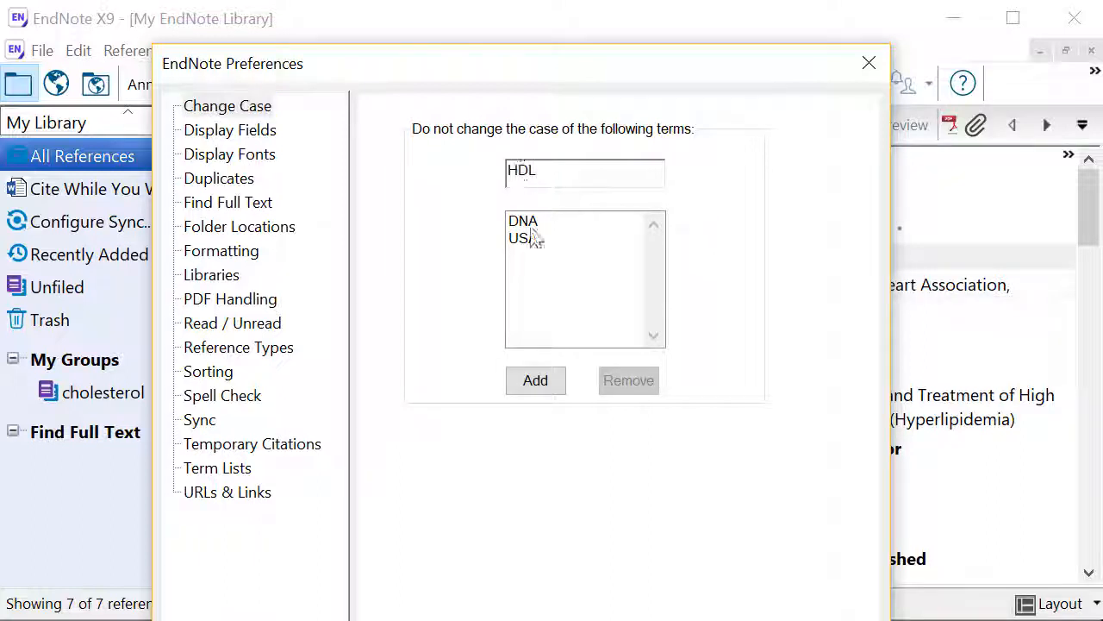
click(533, 386)
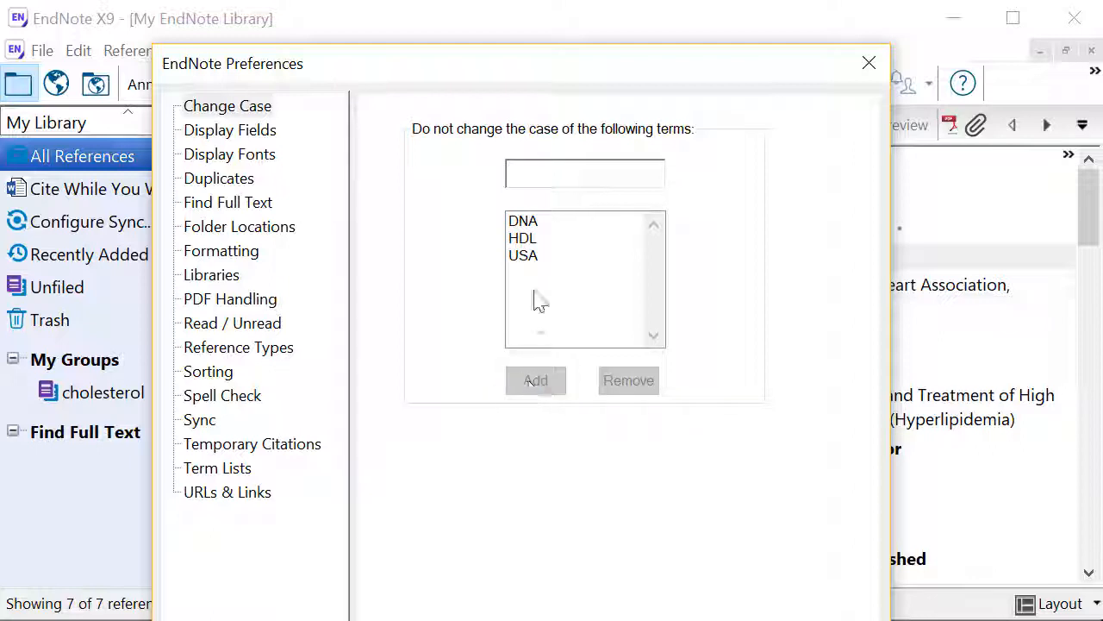
drag(591, 74, 578, 0)
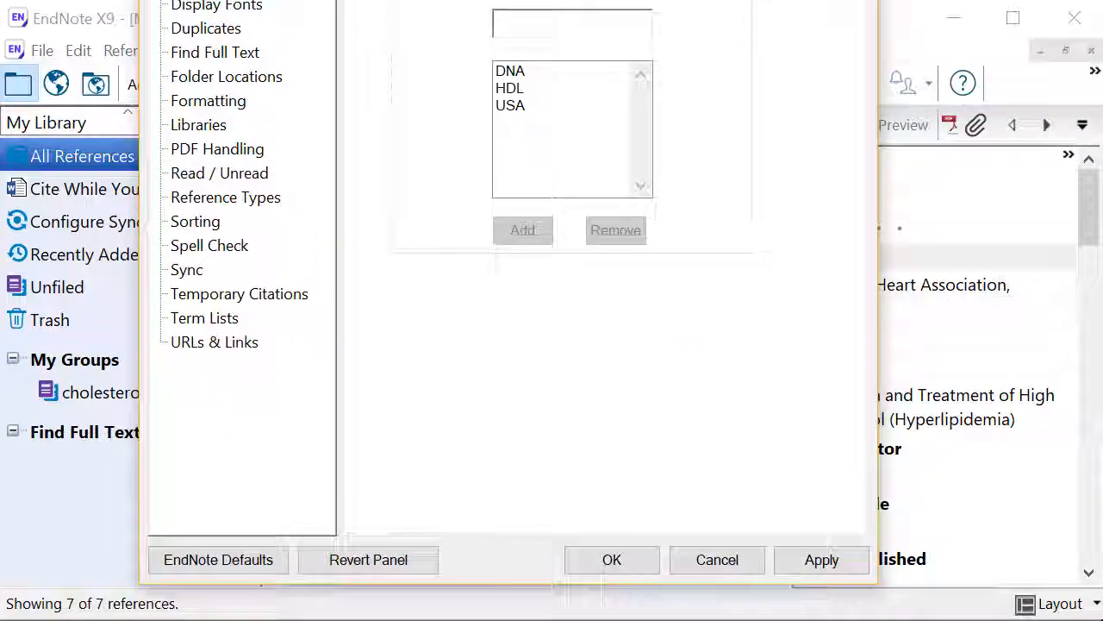
click(606, 561)
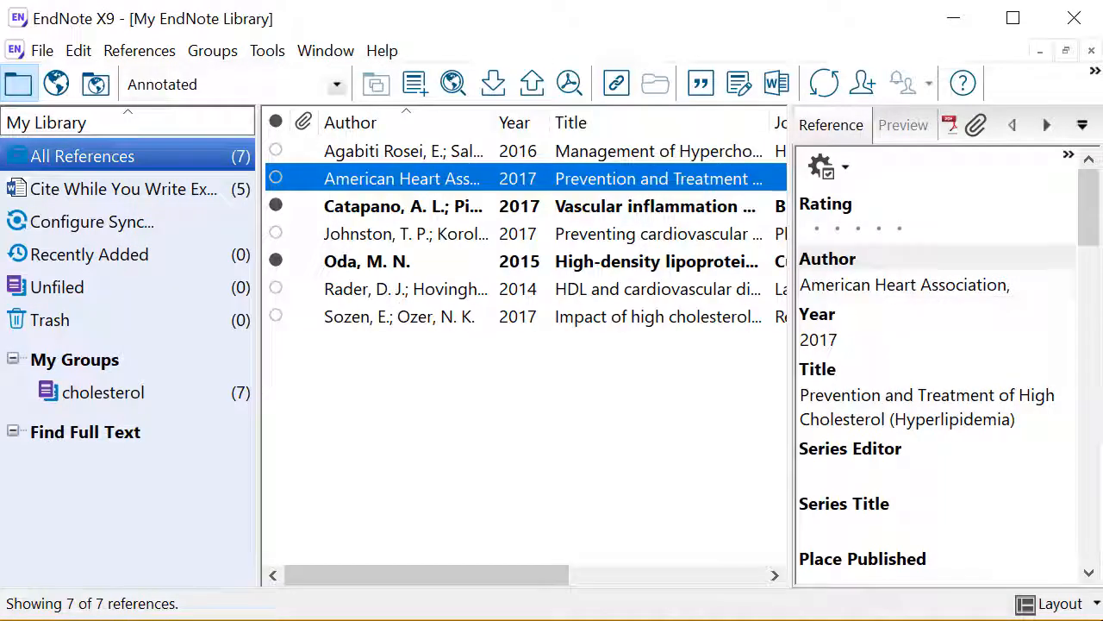
key(alt+Tab)
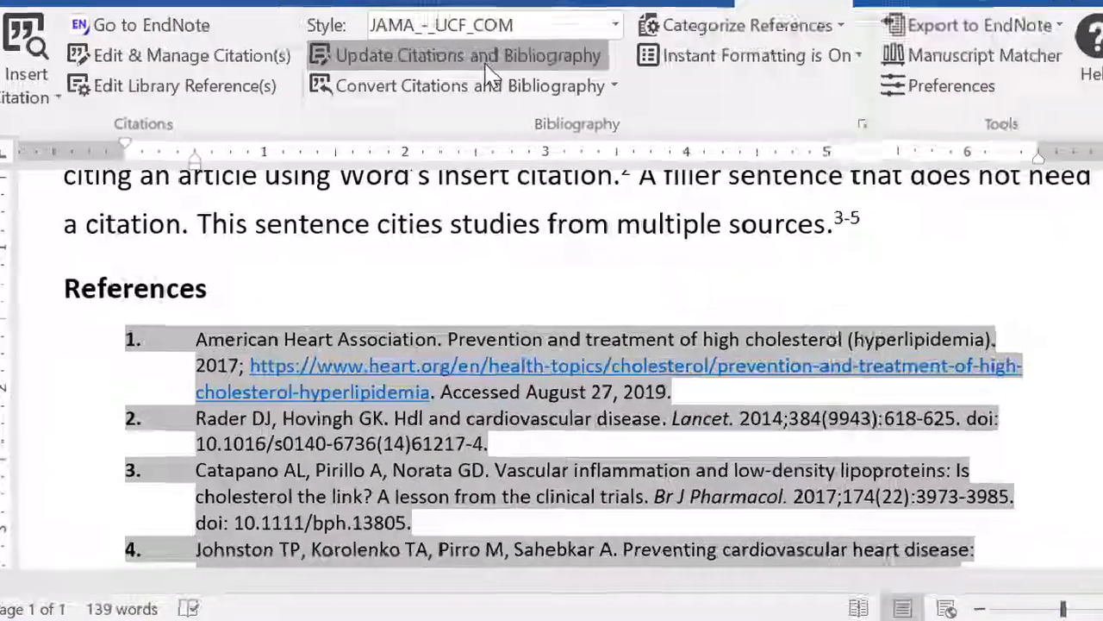
Update citations and bibliography so reference 2's title reads 'HDL and cardiovascular disease'
click(484, 69)
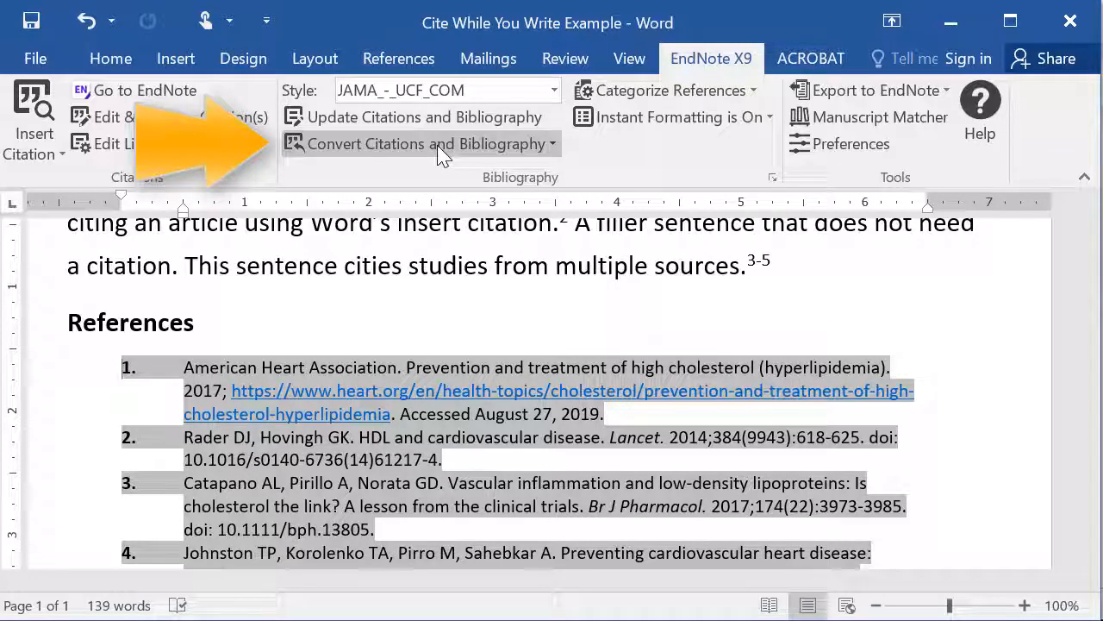
Choose Convert to Plain Text from the citation conversion options, reaching the confirmation prompt
click(441, 148)
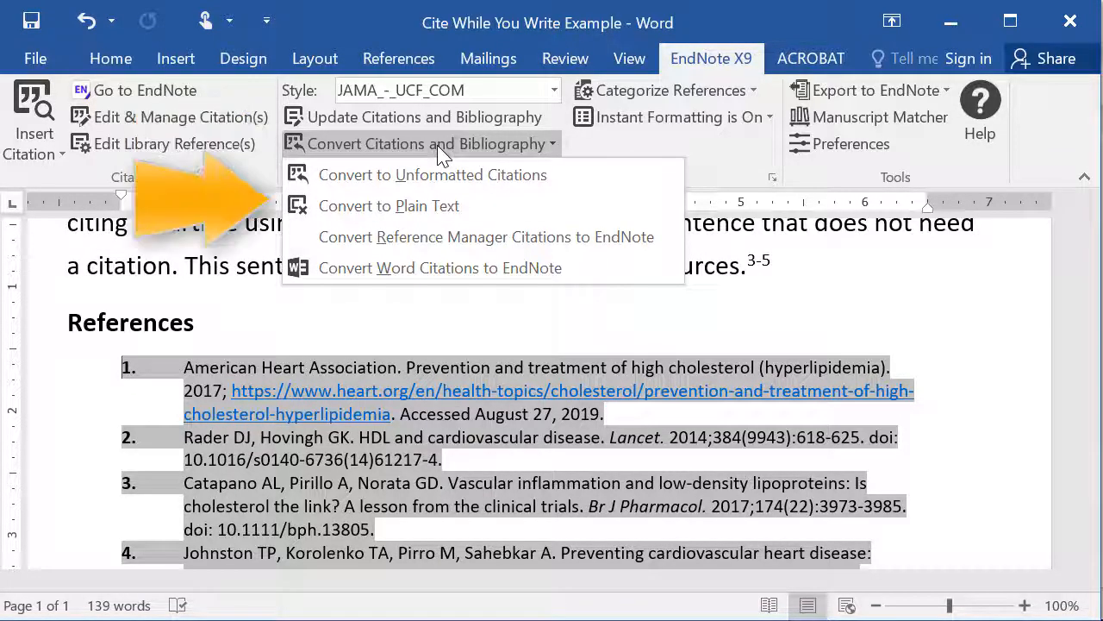
click(429, 206)
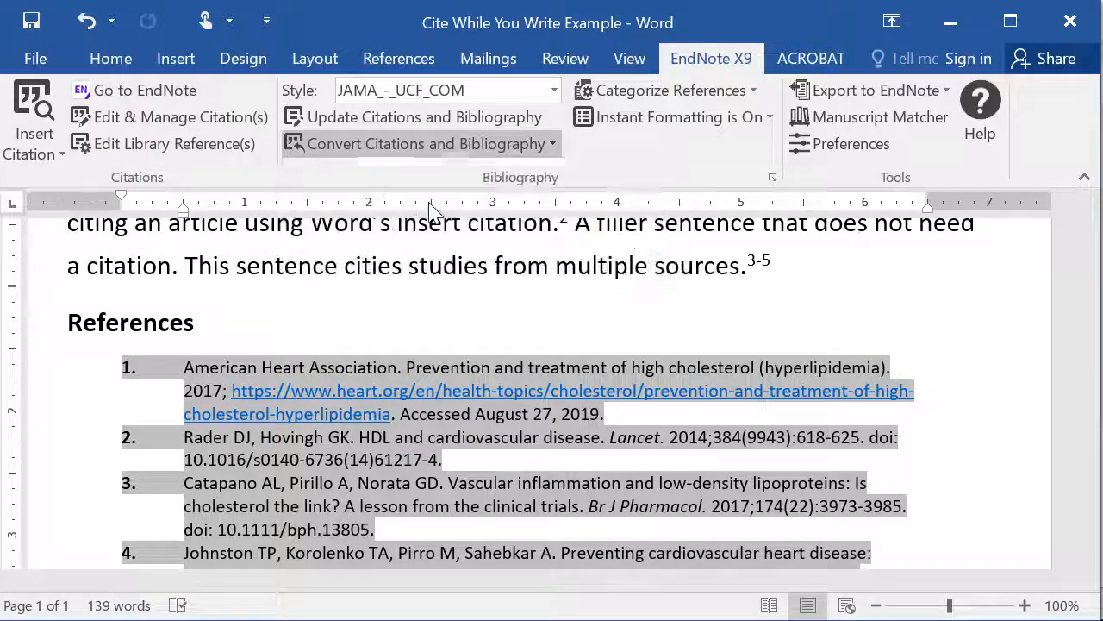